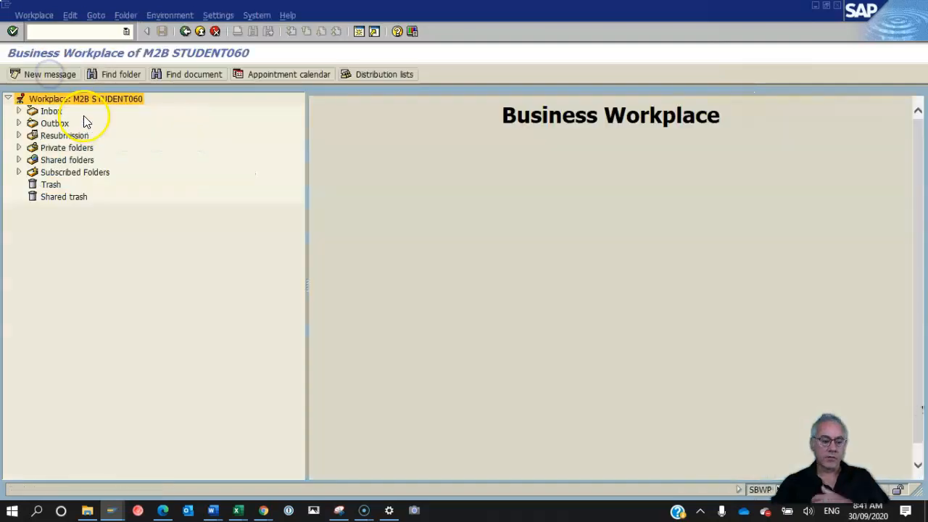
Step: Examine the inbox workflow items by expanding the groups for task and content, and leave the Business Workplace
click(18, 110)
click(30, 147)
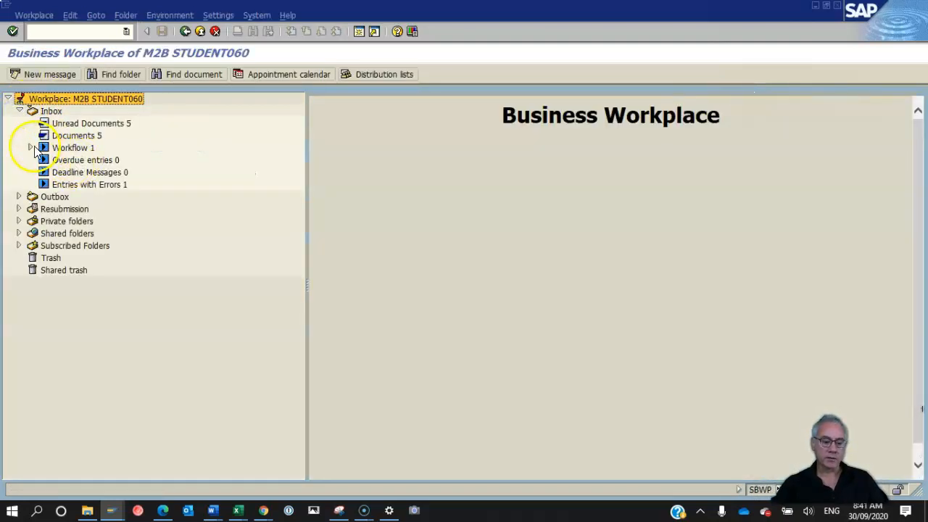
click(116, 160)
click(42, 171)
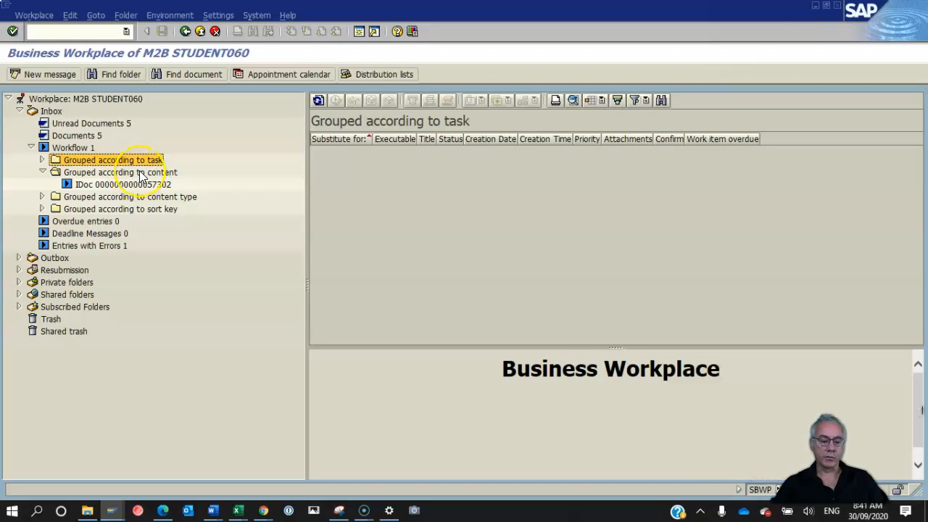
click(185, 32)
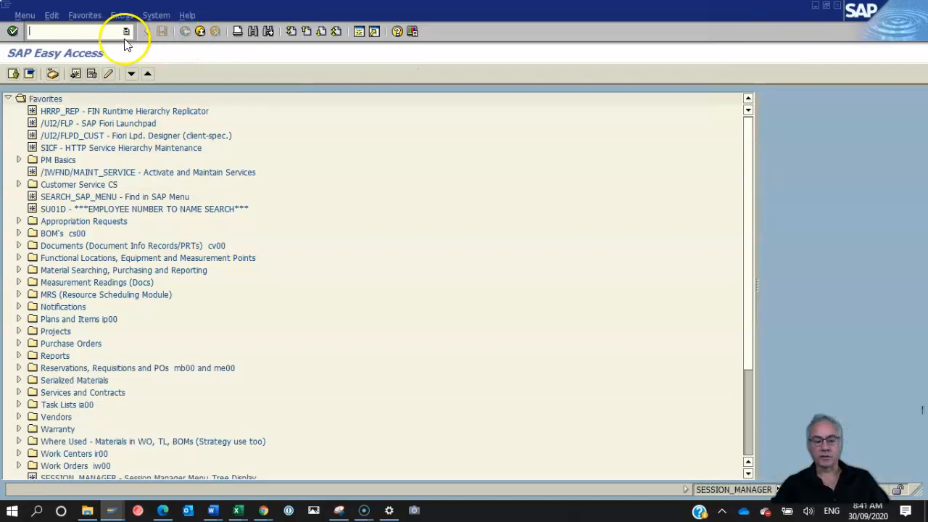
Step: Start transaction ME5A and display the dynamic selections for the purchase requisition list
click(52, 31)
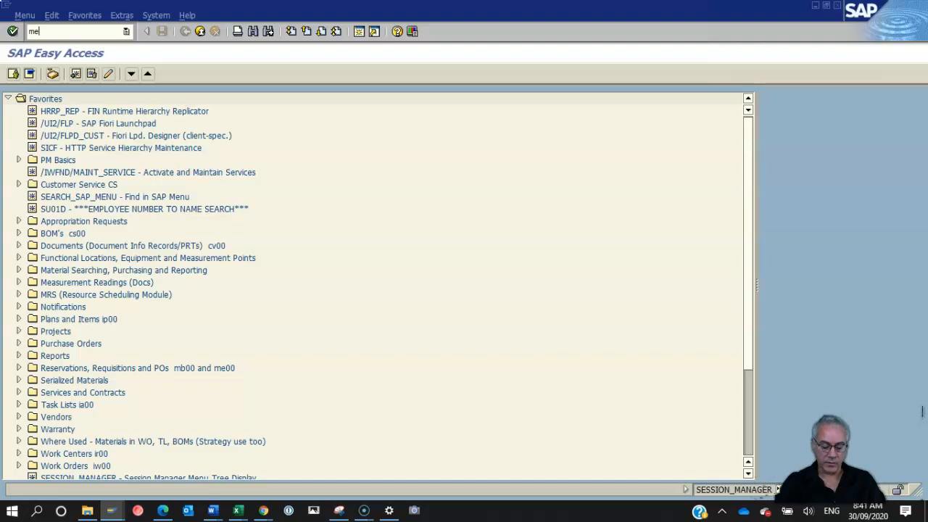
key(Return)
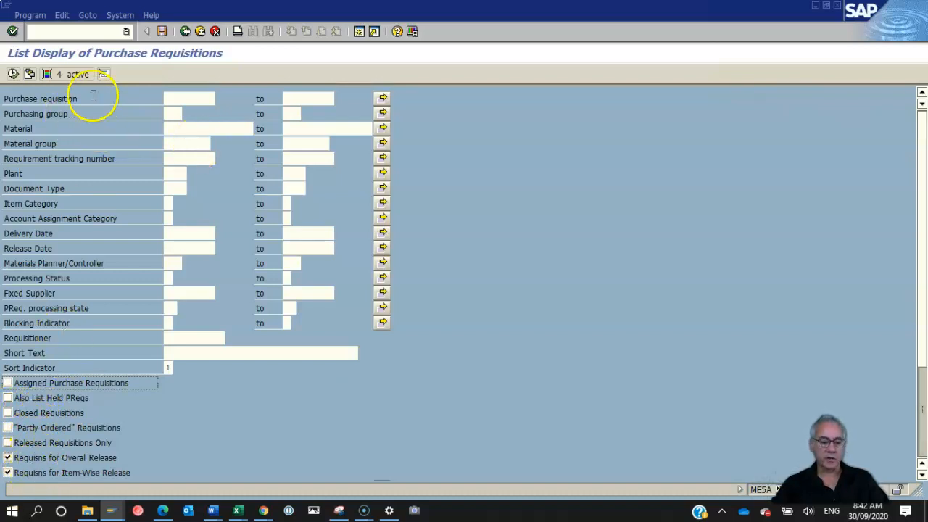
scroll(97, 93, down, 1)
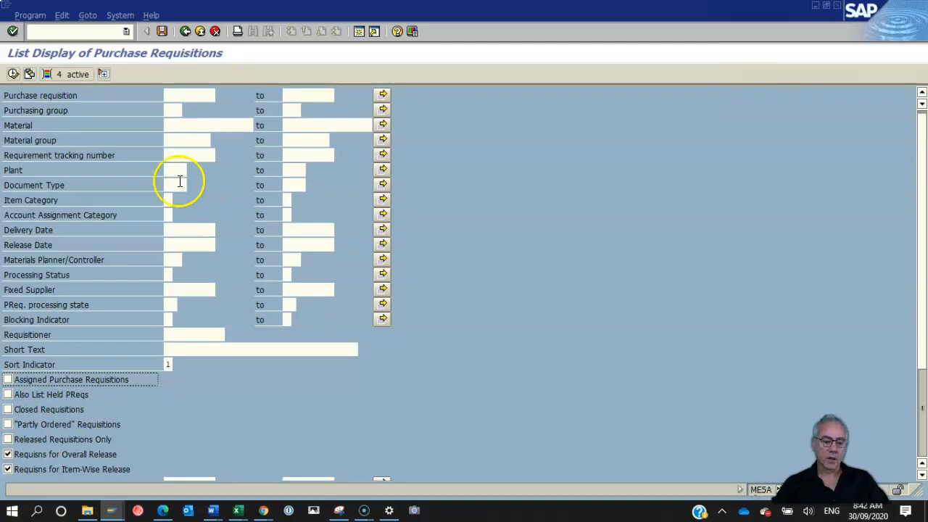
click(54, 75)
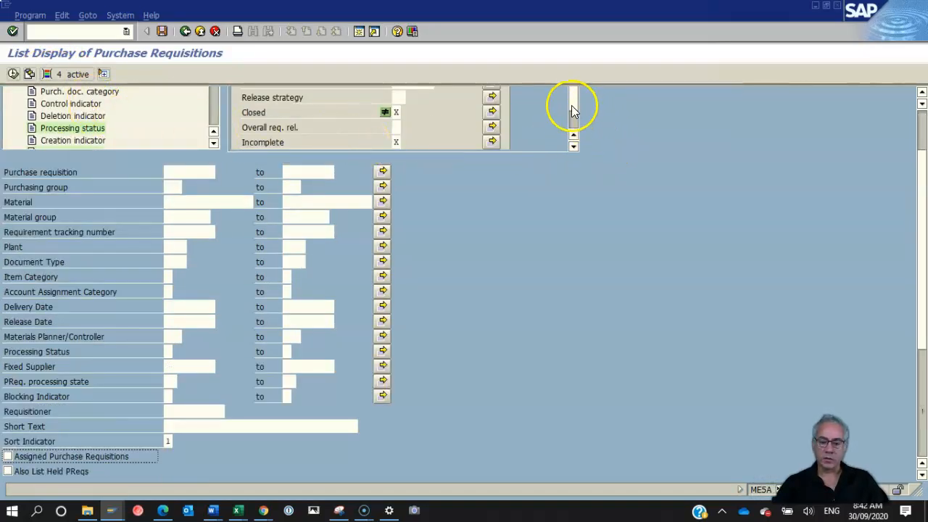
scroll(556, 92, up, 5)
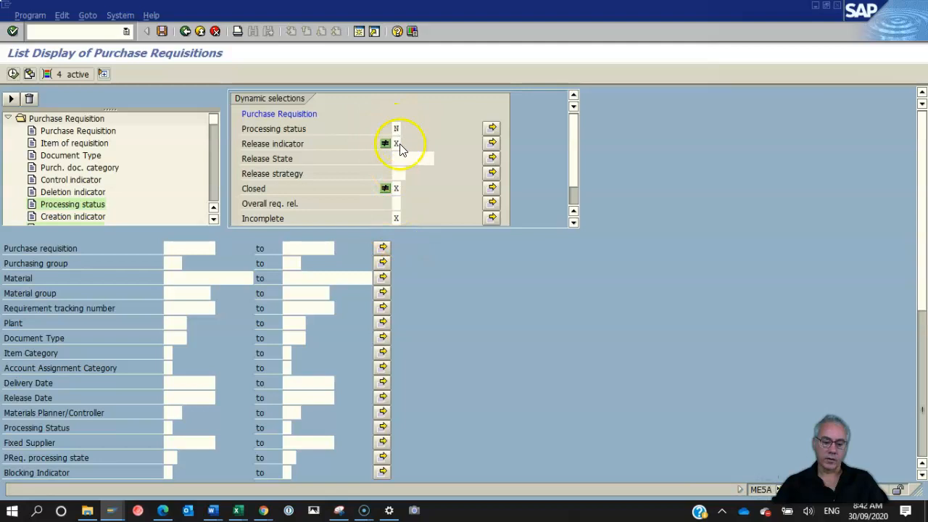
Step: Examine the dynamic selection fields under Purchase Requisition and Purchase Requisition Account Assignment
click(72, 143)
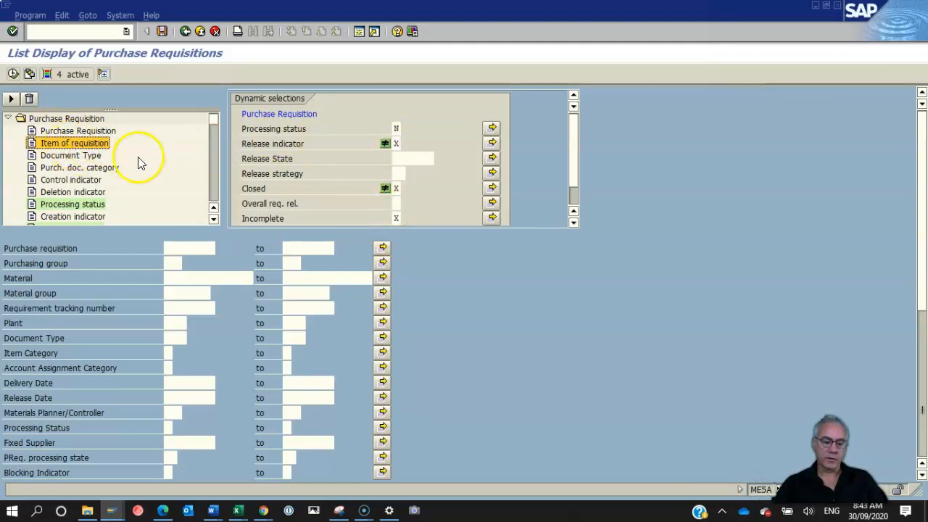
click(8, 118)
click(8, 118)
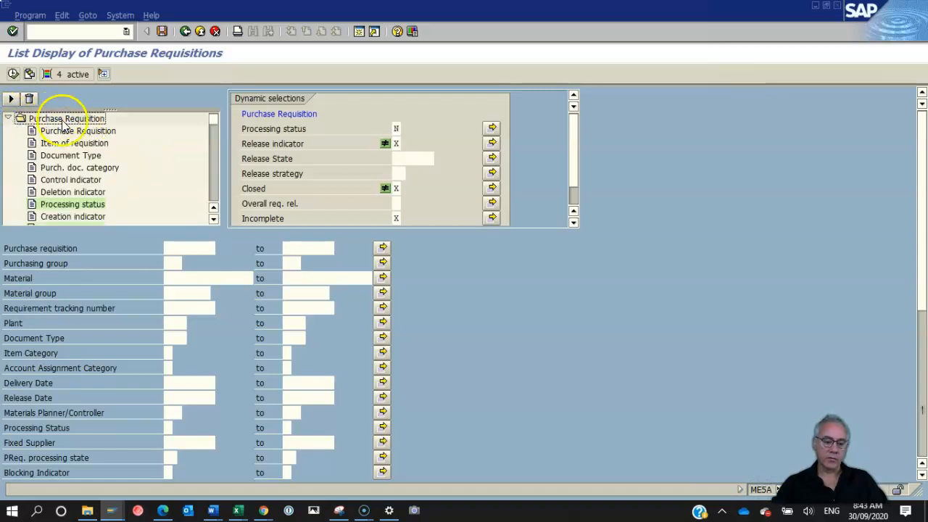
click(84, 166)
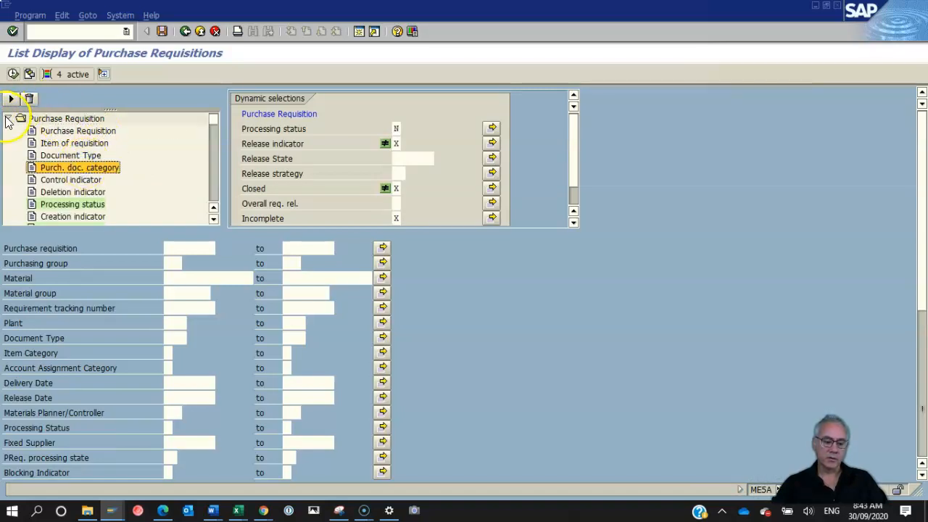
click(8, 118)
click(7, 132)
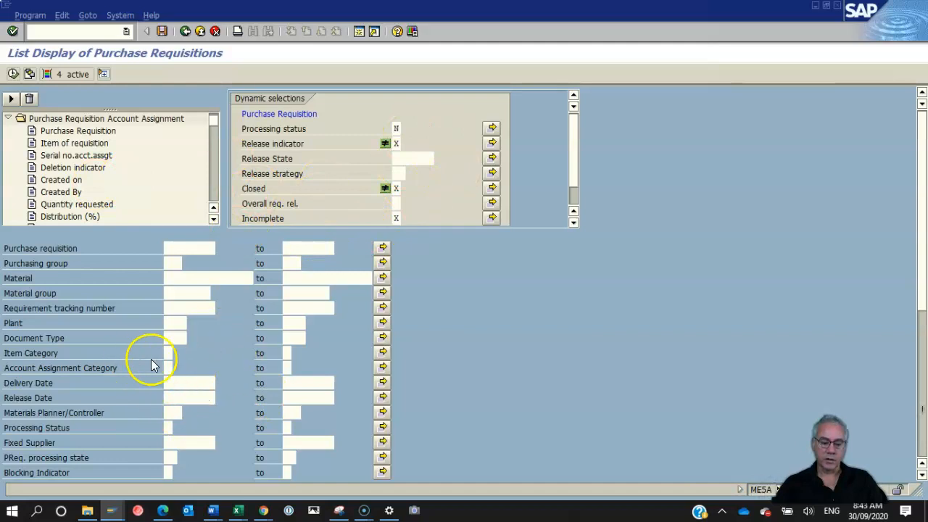
Step: Save the selection criteria as a variant named 1-PREQS_PEND with the description "pending"
click(163, 32)
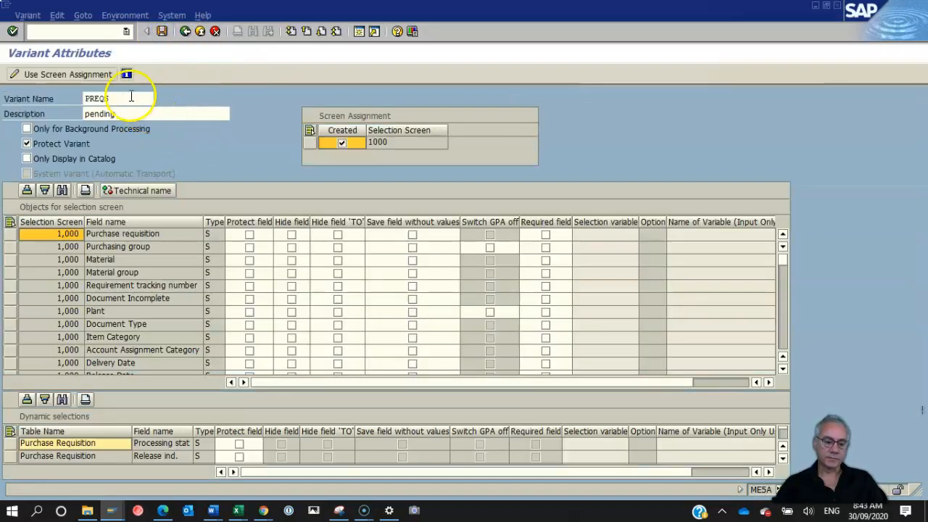
click(126, 97)
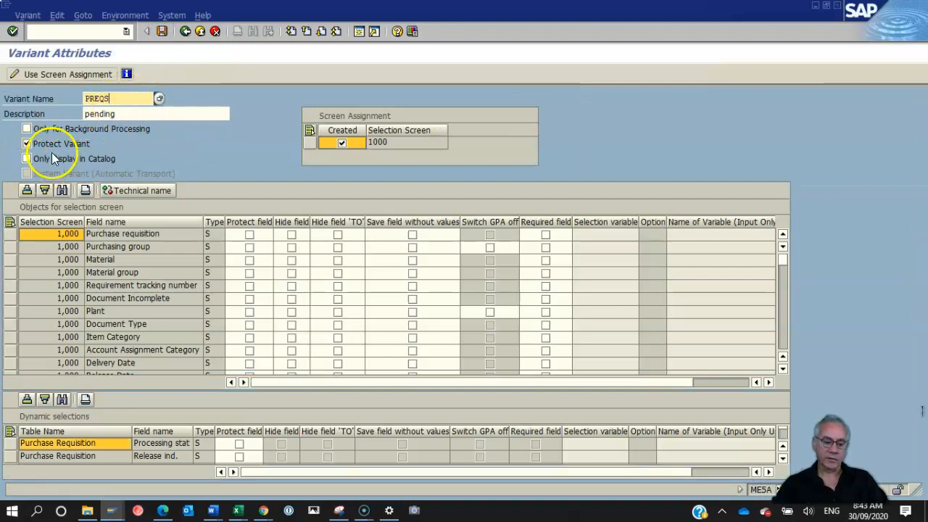
click(86, 98)
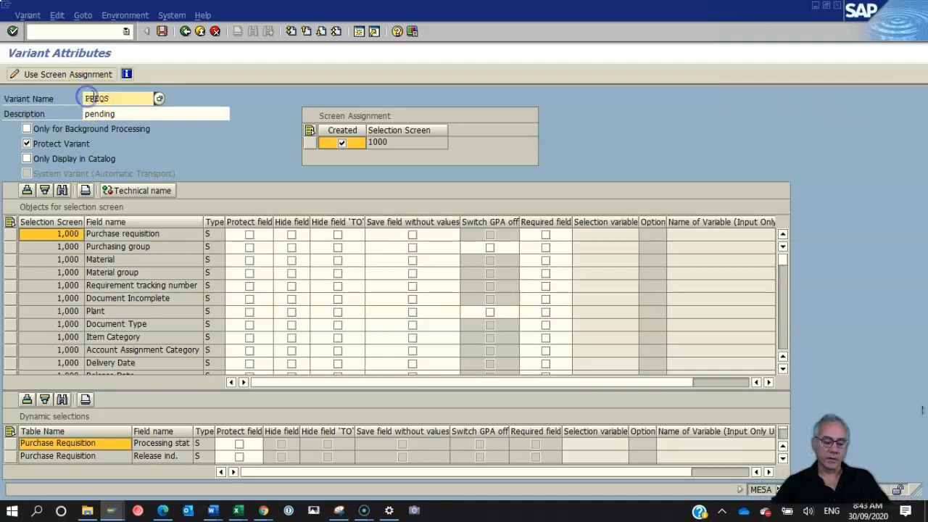
click(135, 100)
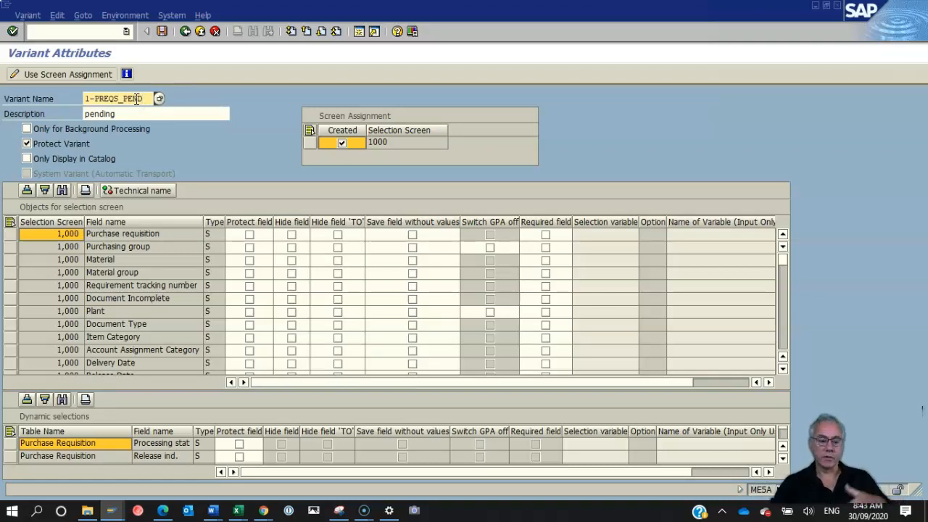
click(163, 31)
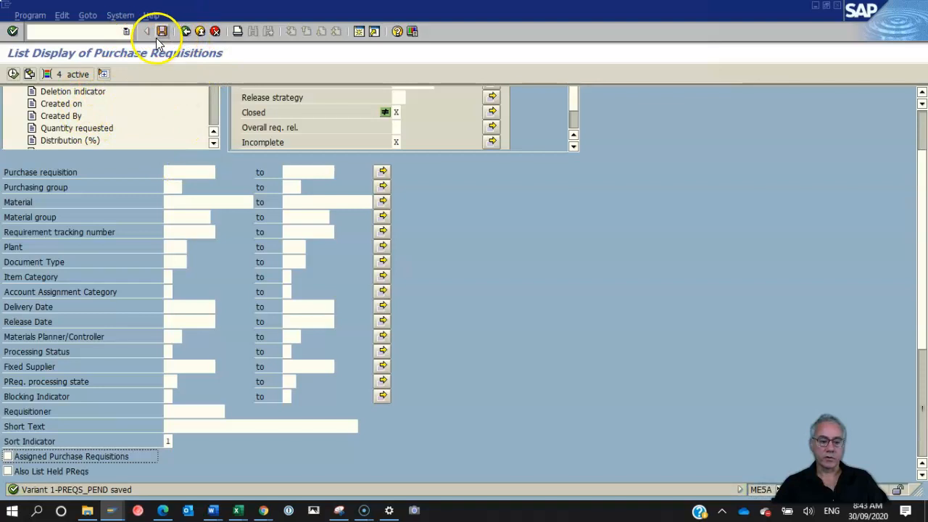
Step: Save the same selection criteria as a second variant named U_STUDENT060
click(163, 31)
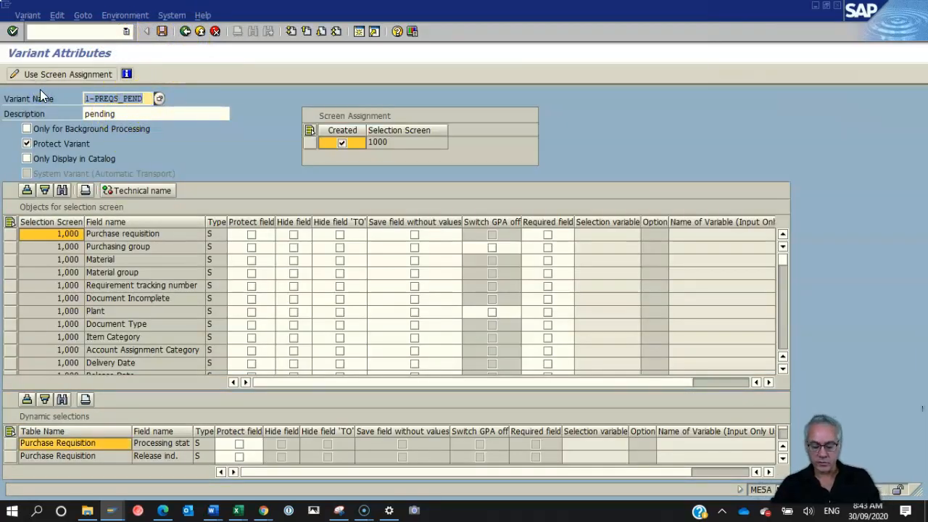
text(u)
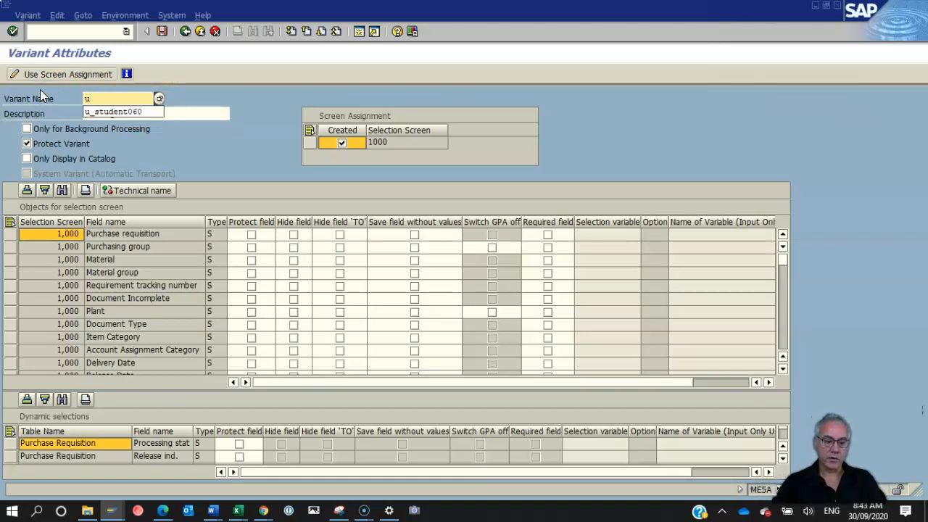
click(112, 111)
click(163, 31)
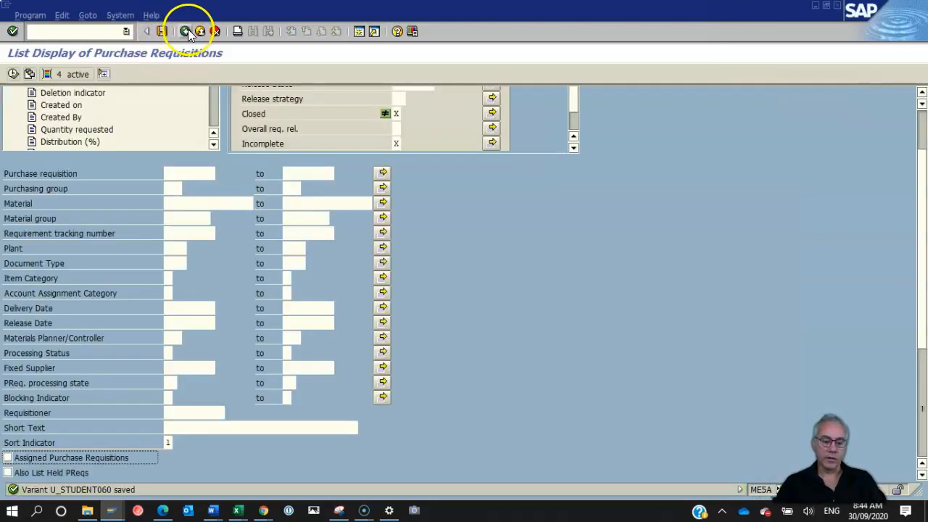
Step: Restart transaction ME5A and load the variant 1-PREQS_PEND from the variant directory
click(185, 32)
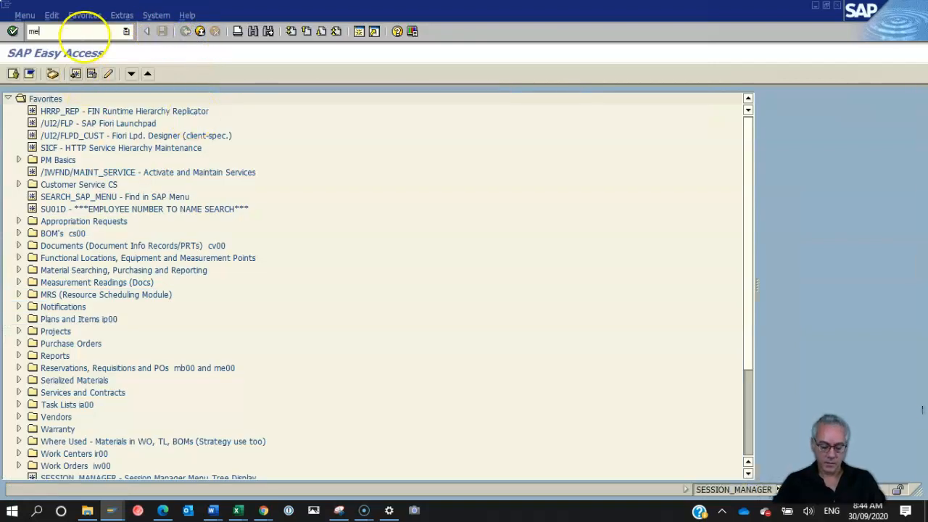
click(81, 31)
text(me5a)
key(Return)
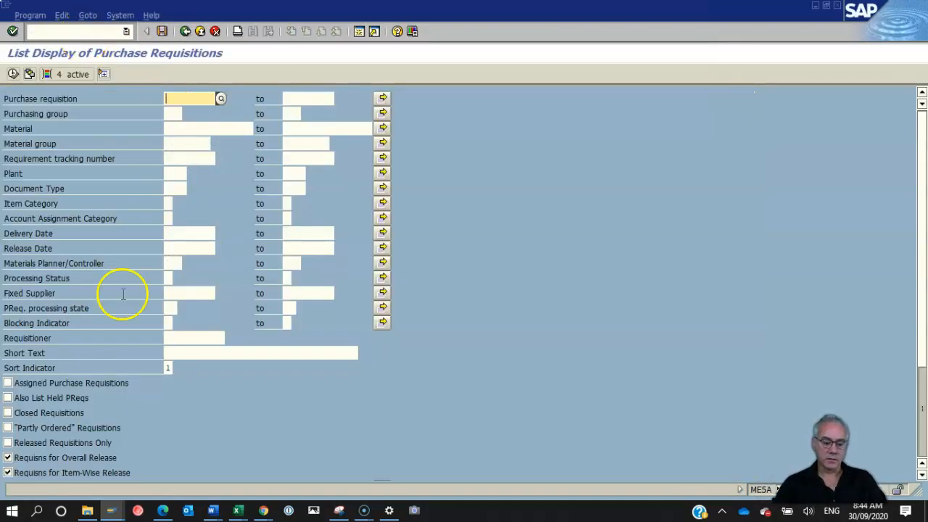
click(29, 74)
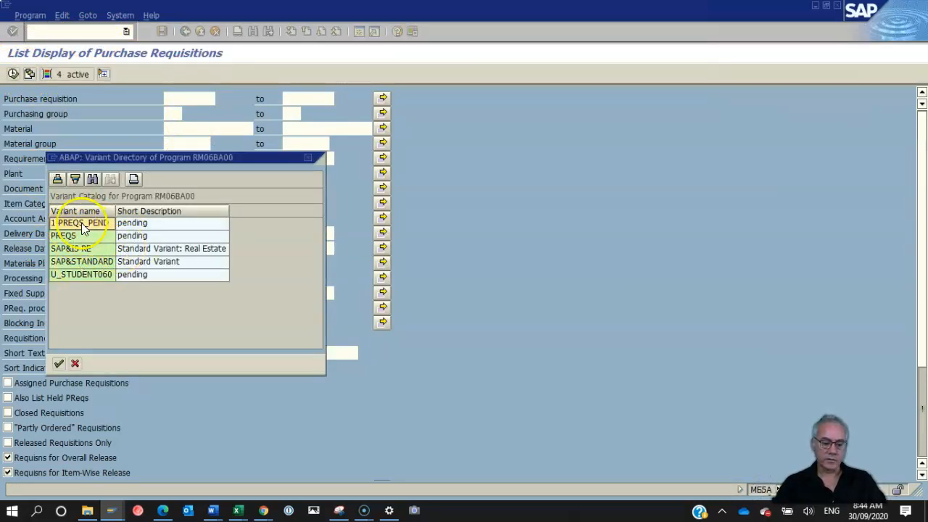
double_click(82, 224)
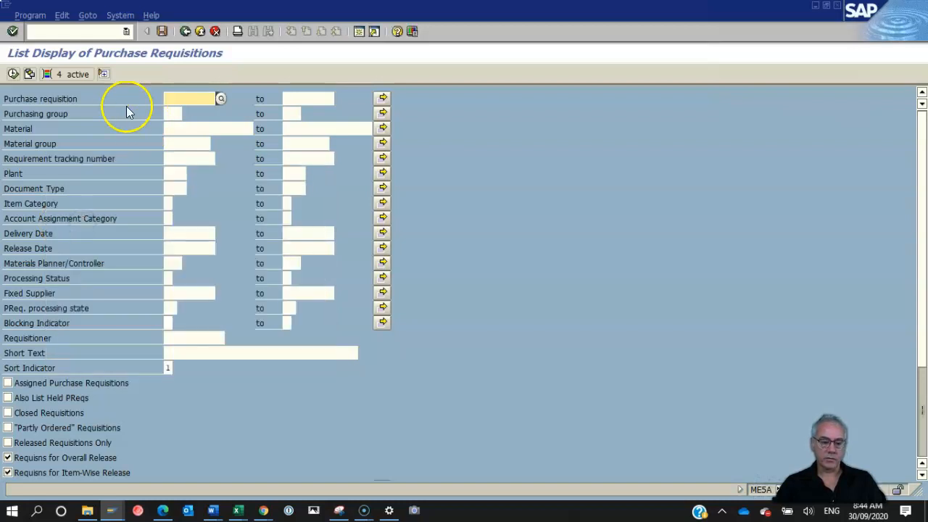
Step: Clear the Incomplete criterion in the dynamic selections and overwrite the variant 1-PREQS_PEND
click(66, 74)
click(161, 31)
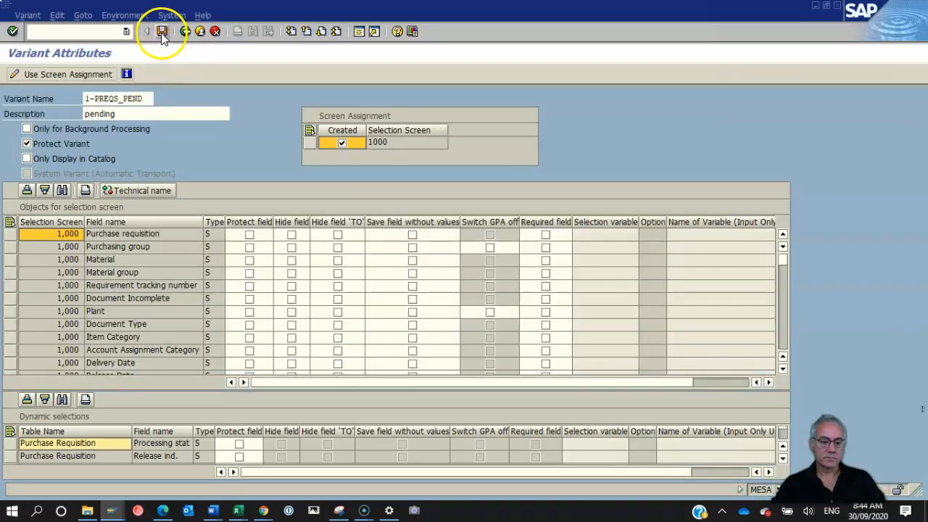
click(161, 32)
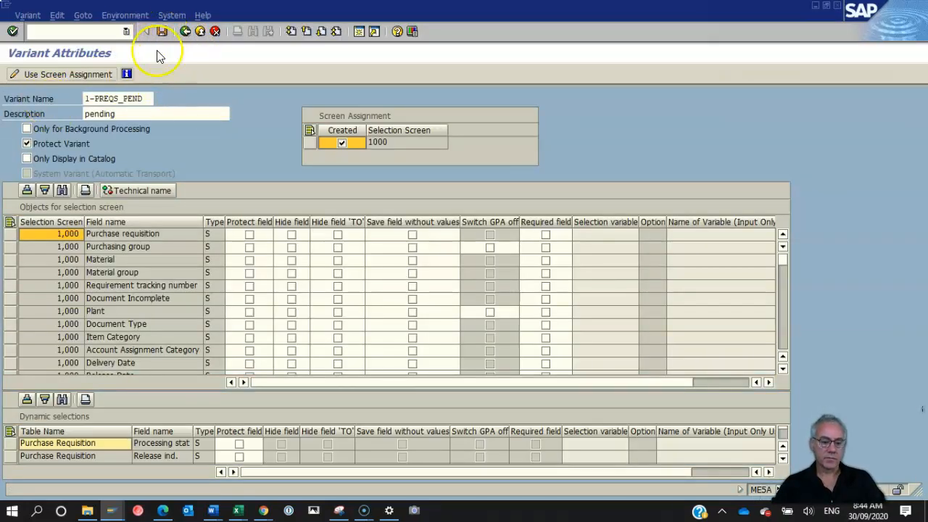
click(183, 252)
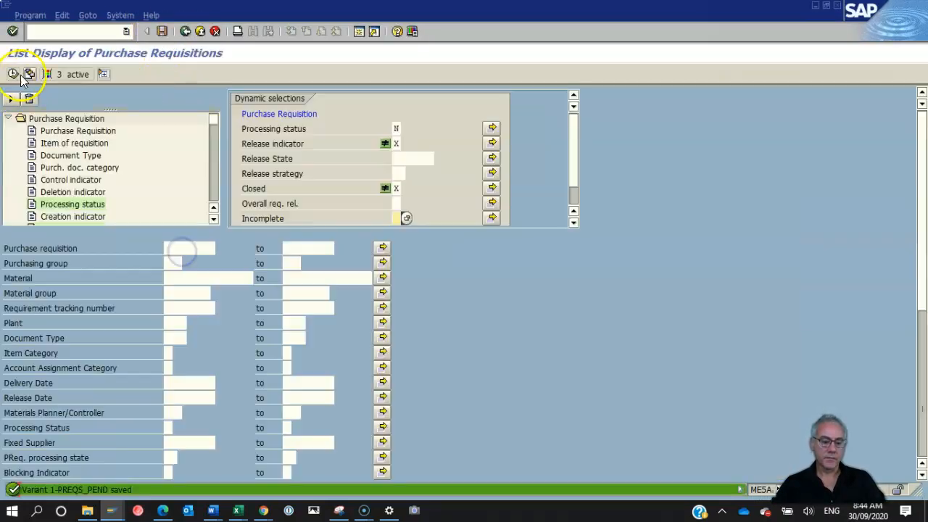
Step: Run the purchase requisition list and overwrite the layout TEST as a user-specific default layout
key(F8)
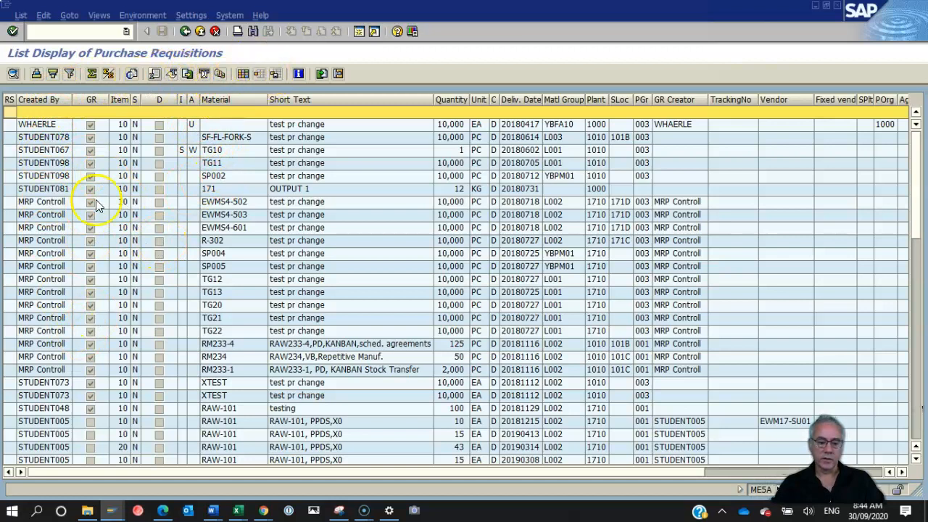
click(244, 75)
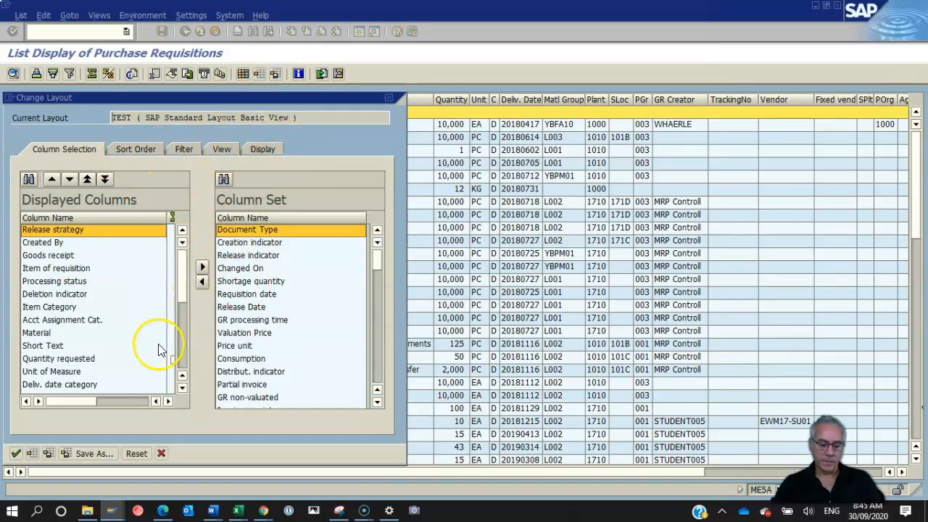
click(101, 454)
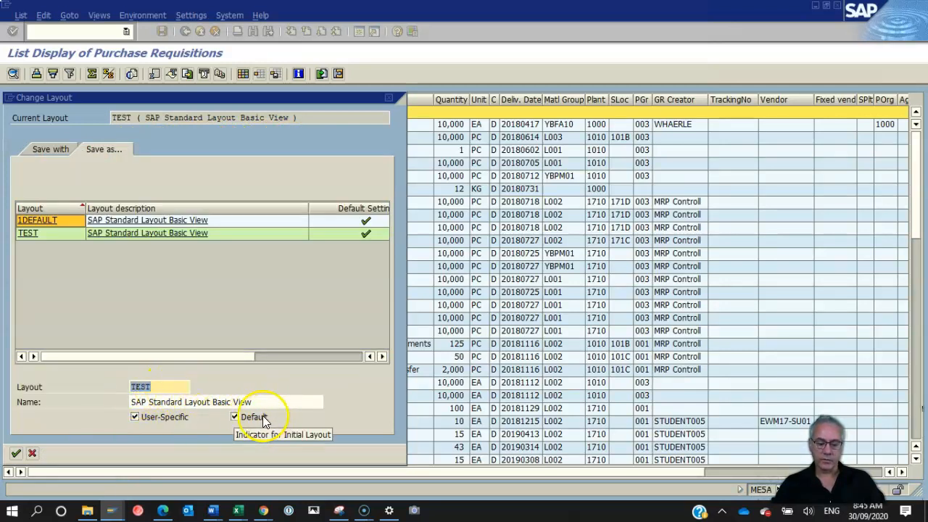
click(16, 453)
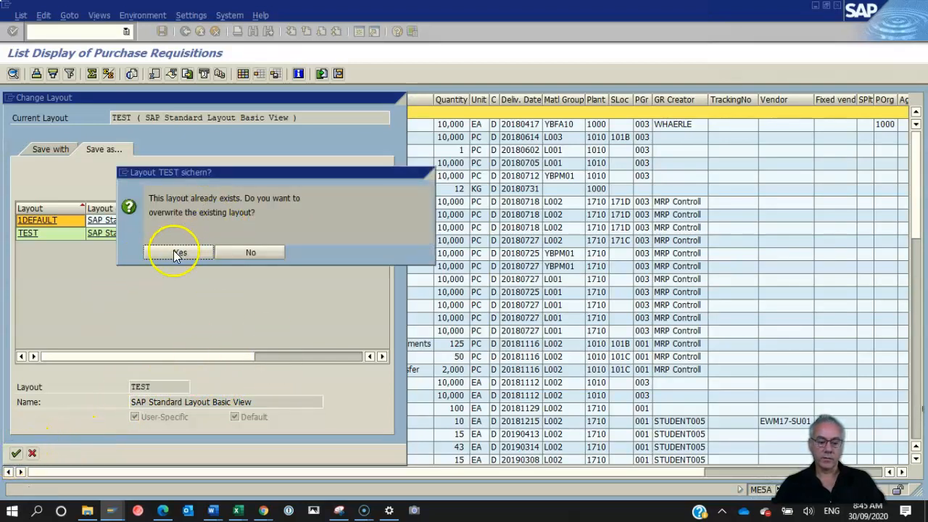
click(178, 253)
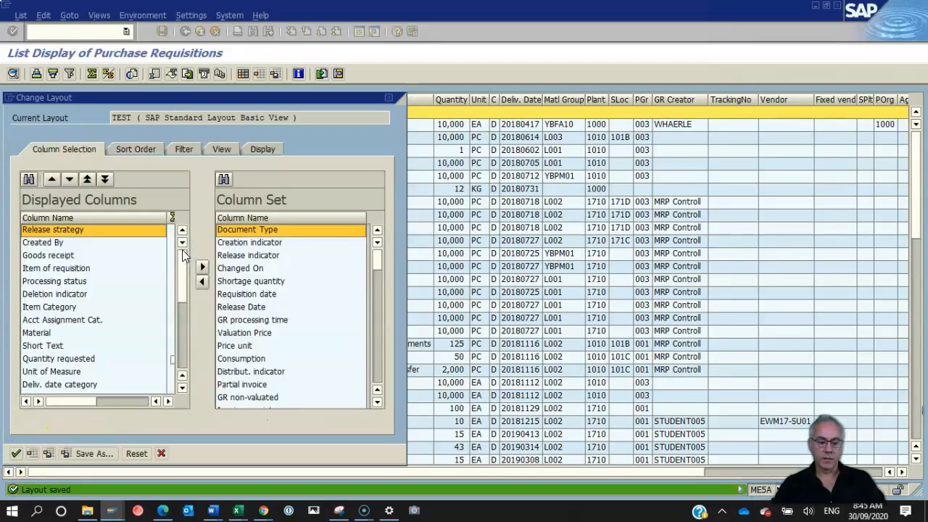
click(392, 95)
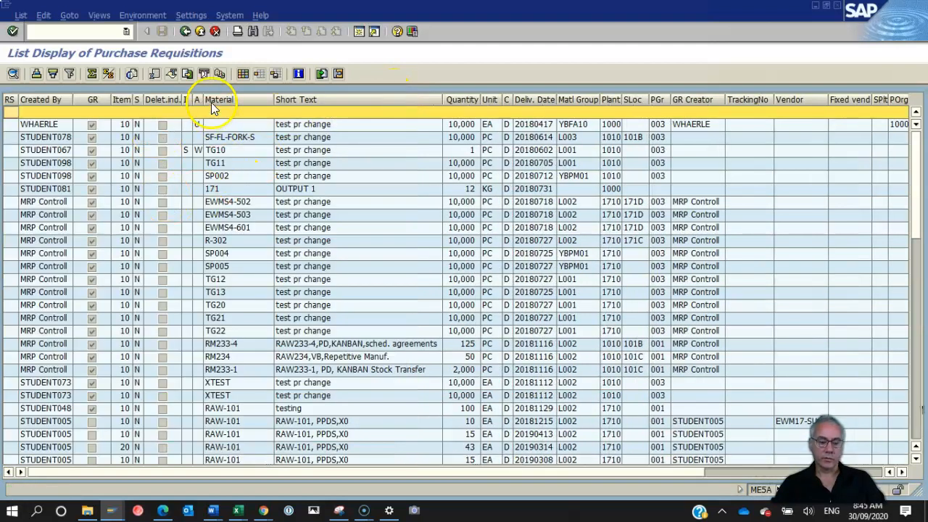
Step: Export the purchase requisition list to an Excel spreadsheet named export.XLSX
click(154, 73)
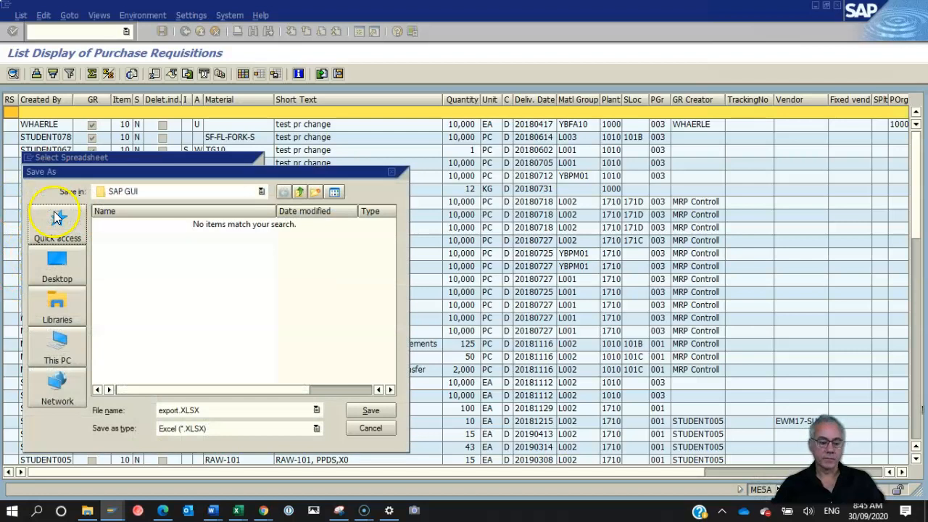
click(57, 265)
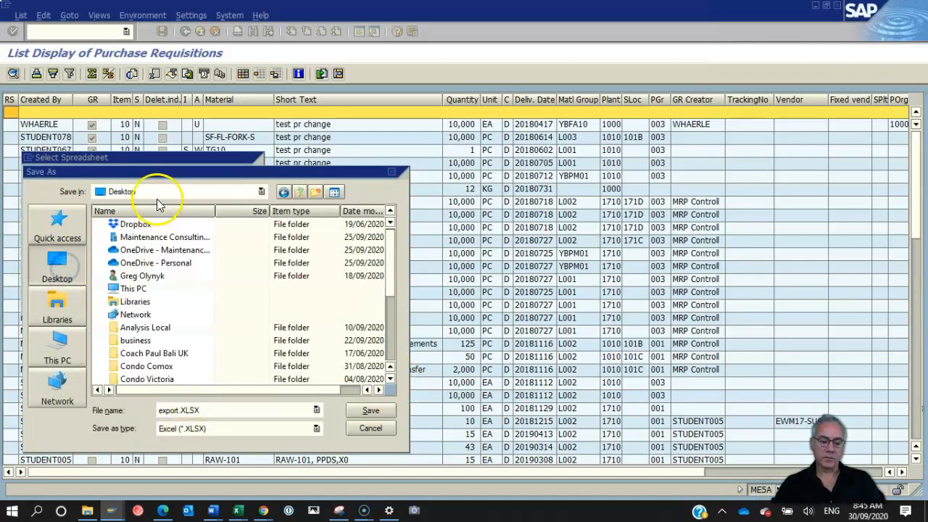
click(64, 271)
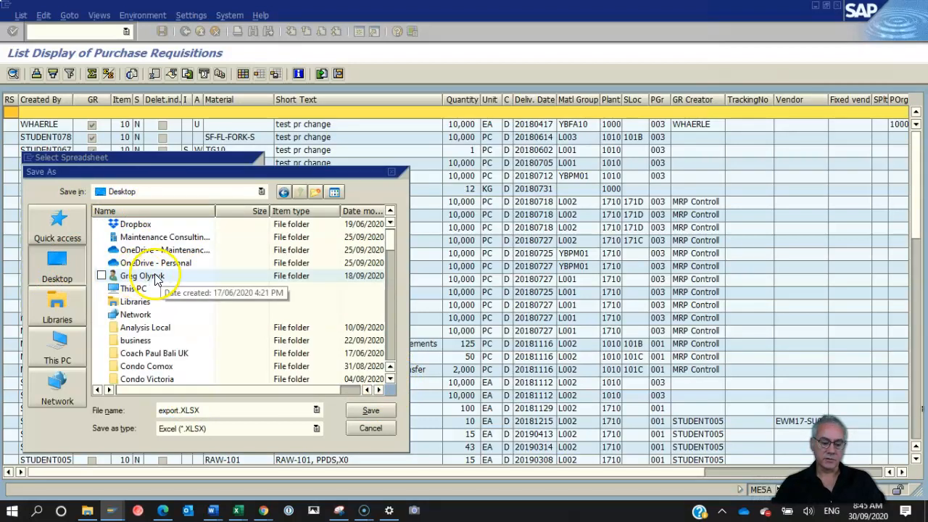
click(61, 345)
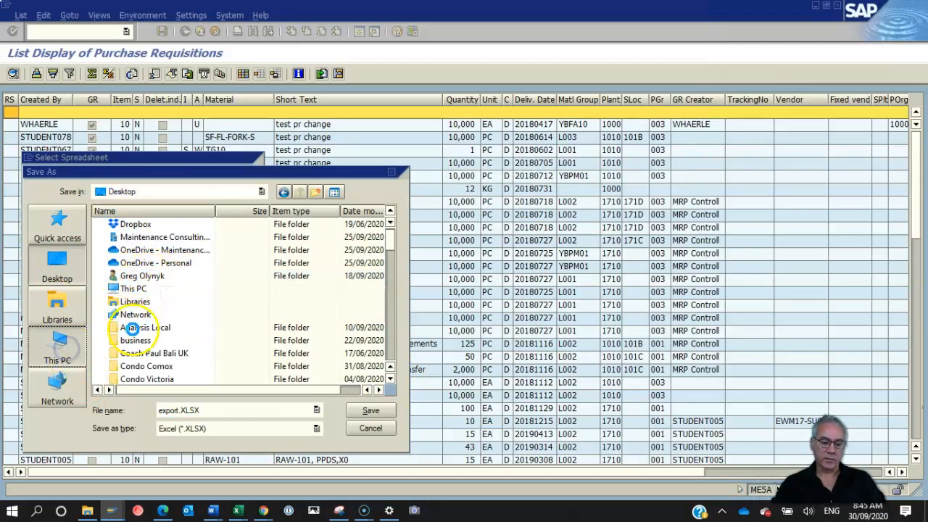
click(179, 281)
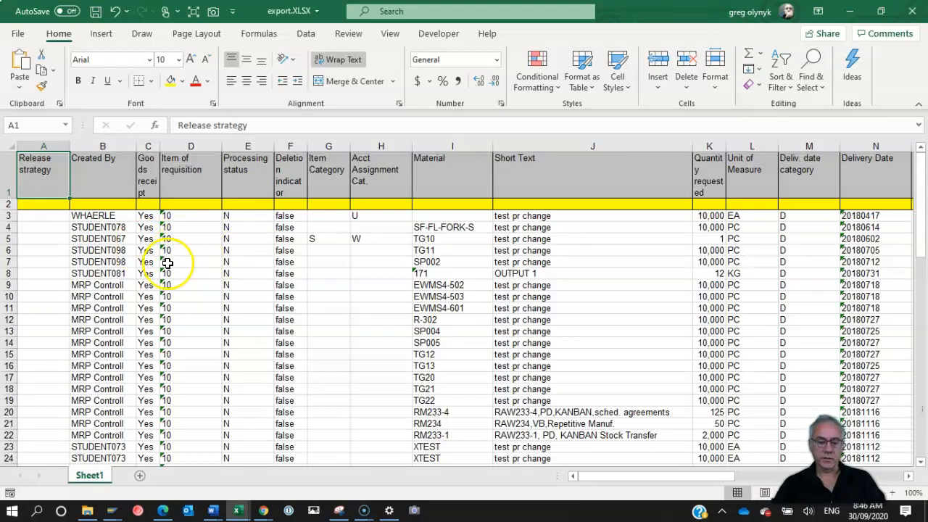
Step: Switch from the exported Excel workbook to another open window
key(alt+Tab)
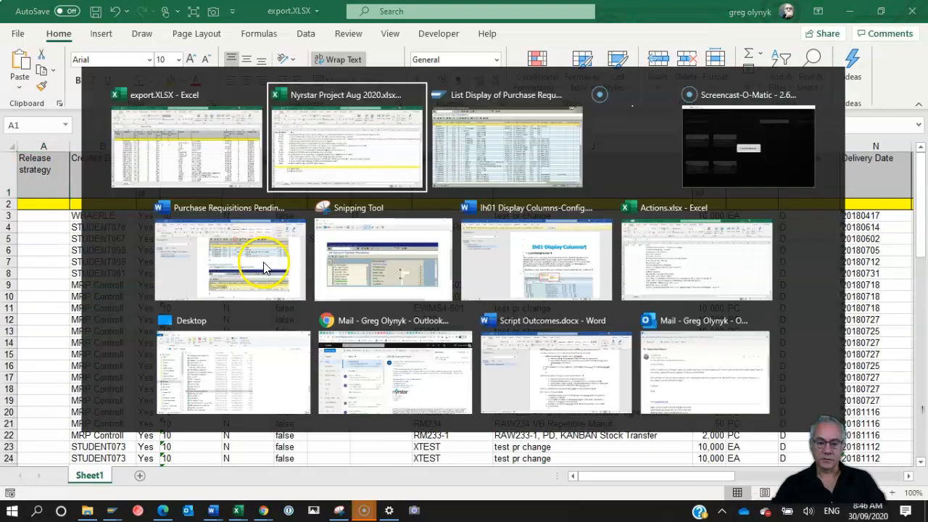